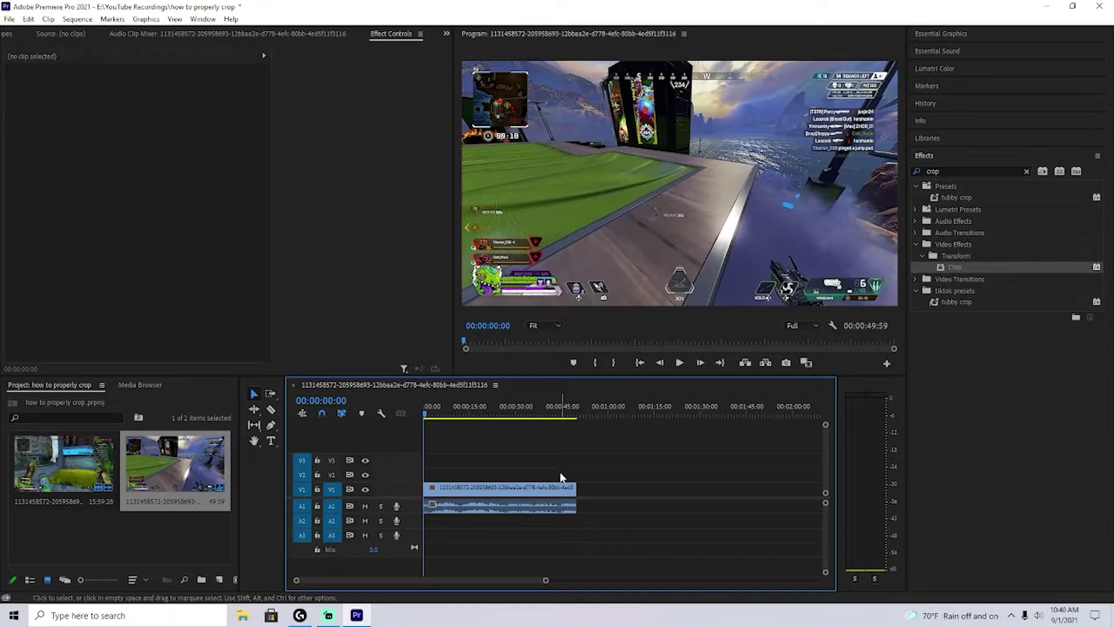
Duplicate the V1 video clip onto tracks V2 and V3 directly above the original.
{"action": "left_click_drag", "start_coordinate": [530, 489], "coordinate": [535, 459]}
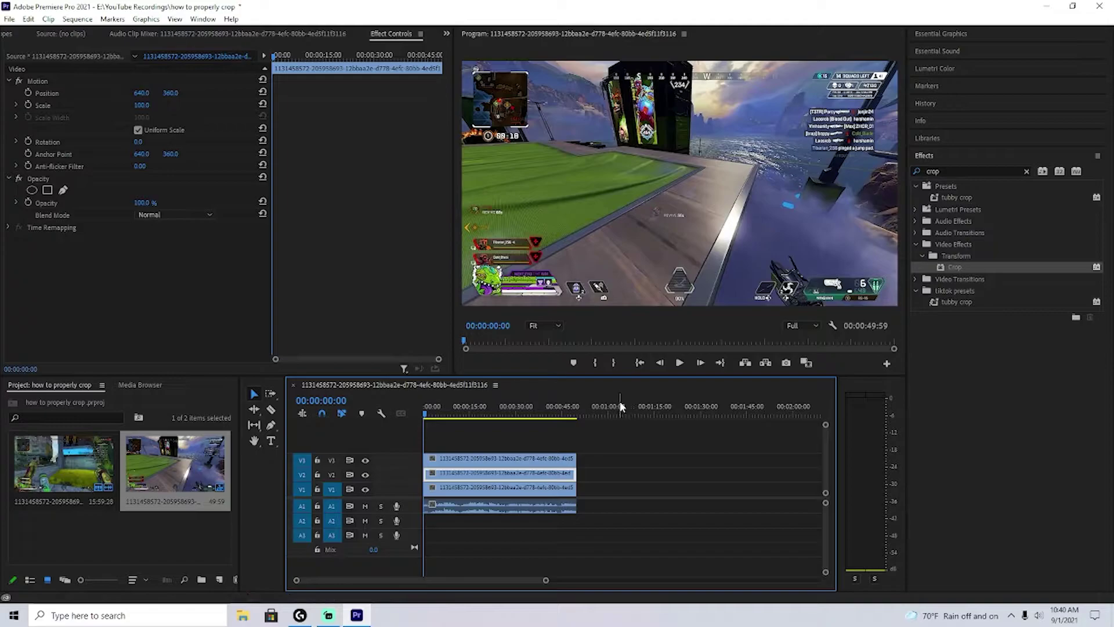
{"action": "left_click", "coordinate": [646, 438]}
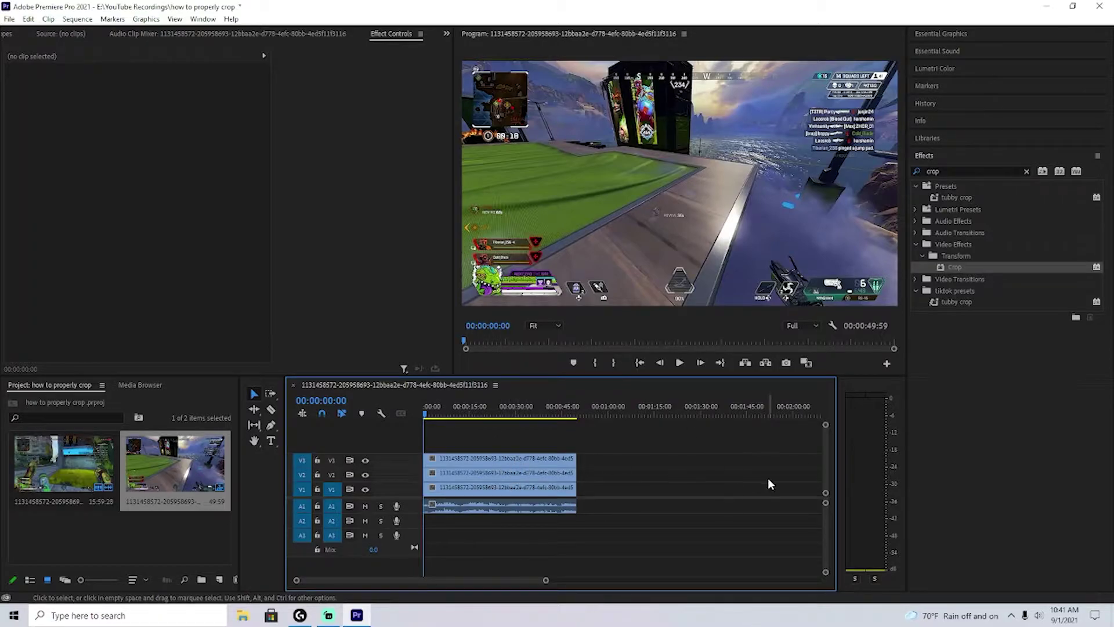
Change the sequence frame size to a vertical 1080 by 1920.
{"action": "left_click", "coordinate": [77, 18]}
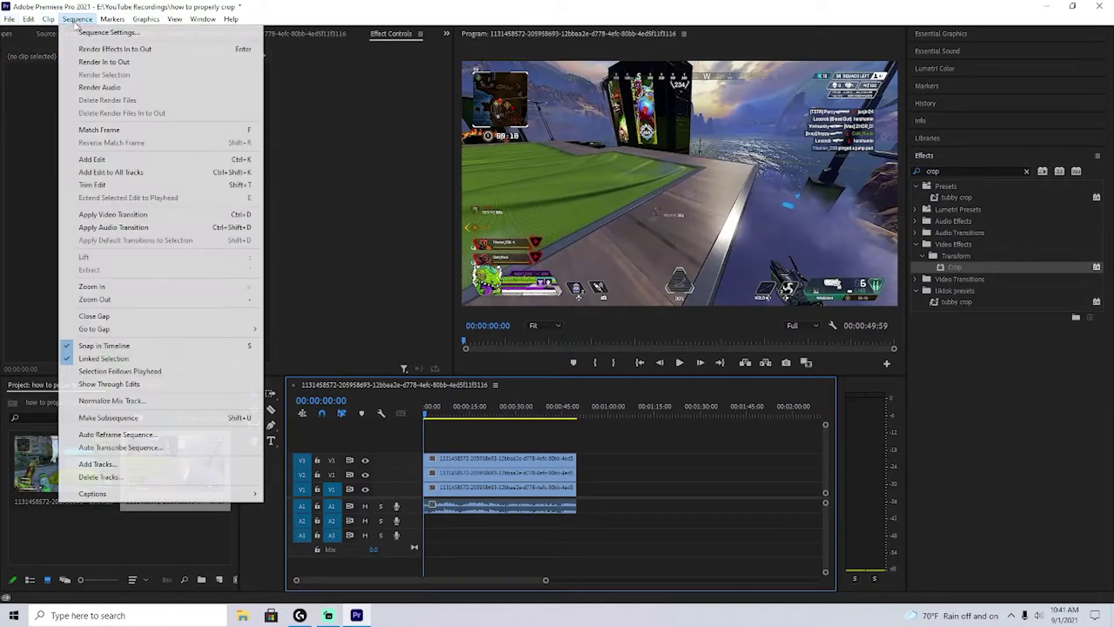
{"action": "left_click", "coordinate": [145, 32]}
{"action": "left_click", "coordinate": [496, 151]}
{"action": "type", "text": "1"}
{"action": "key", "text": "Tab"}
{"action": "type", "text": "1920"}
{"action": "key", "text": "Return"}
{"action": "key", "text": "Return"}
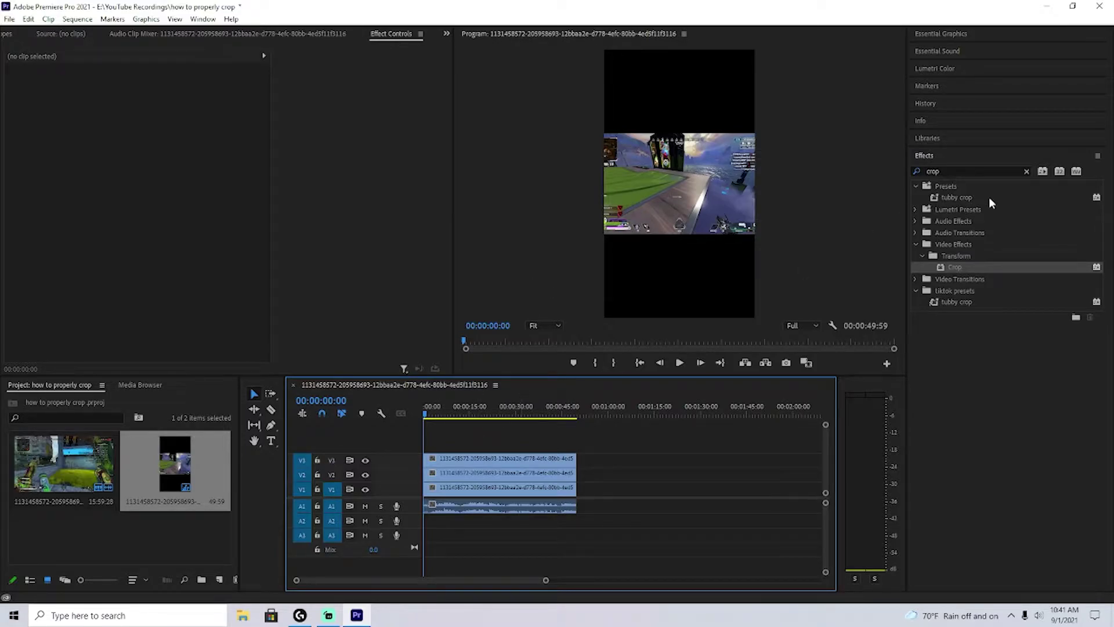
Clear the effects search and apply the tiktok zoom and tiktokblur presets to the V1 clip.
{"action": "left_click", "coordinate": [1026, 171]}
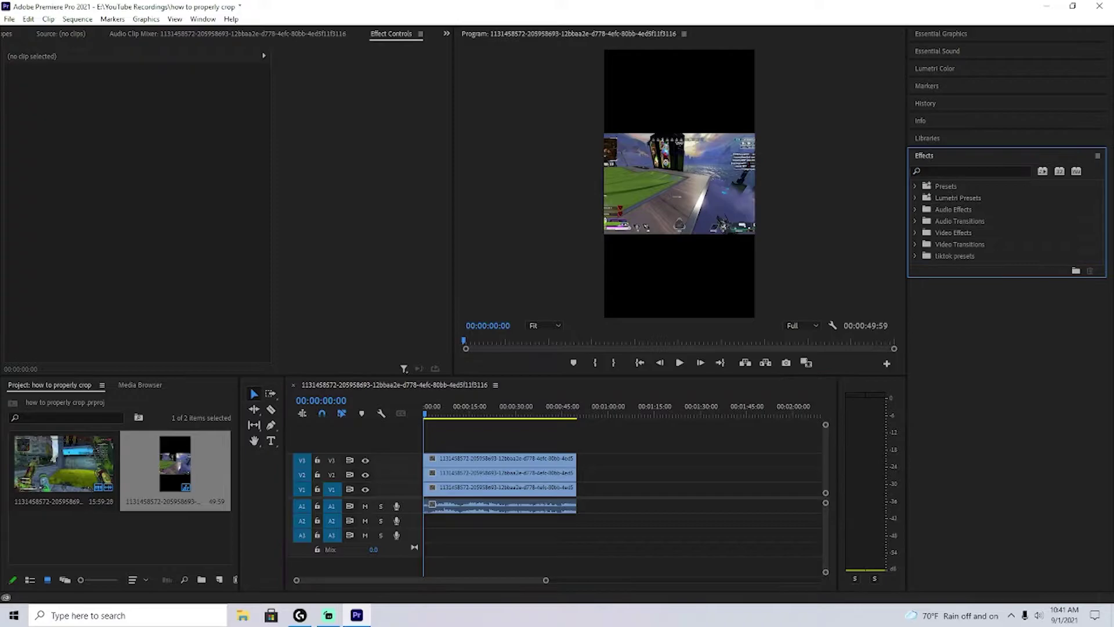
{"action": "left_click", "coordinate": [916, 256]}
{"action": "left_click_drag", "start_coordinate": [958, 268], "coordinate": [495, 489]}
{"action": "left_click_drag", "start_coordinate": [956, 279], "coordinate": [452, 489]}
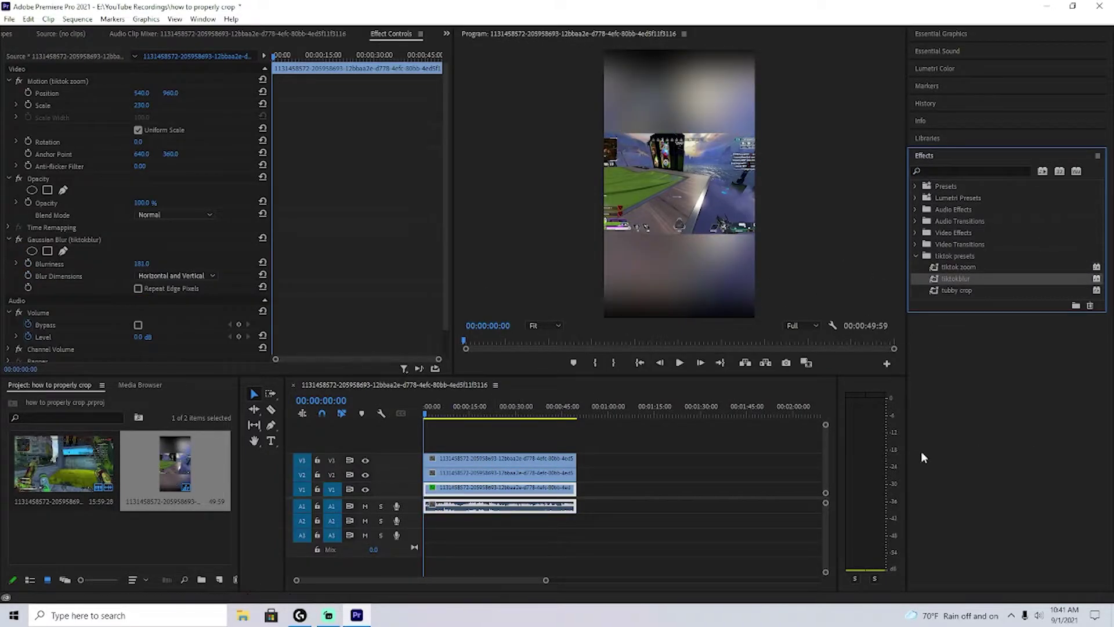
Set the scale of the V2 clip to 220.
{"action": "left_click", "coordinate": [526, 473]}
{"action": "left_click", "coordinate": [144, 105]}
{"action": "type", "text": "220"}
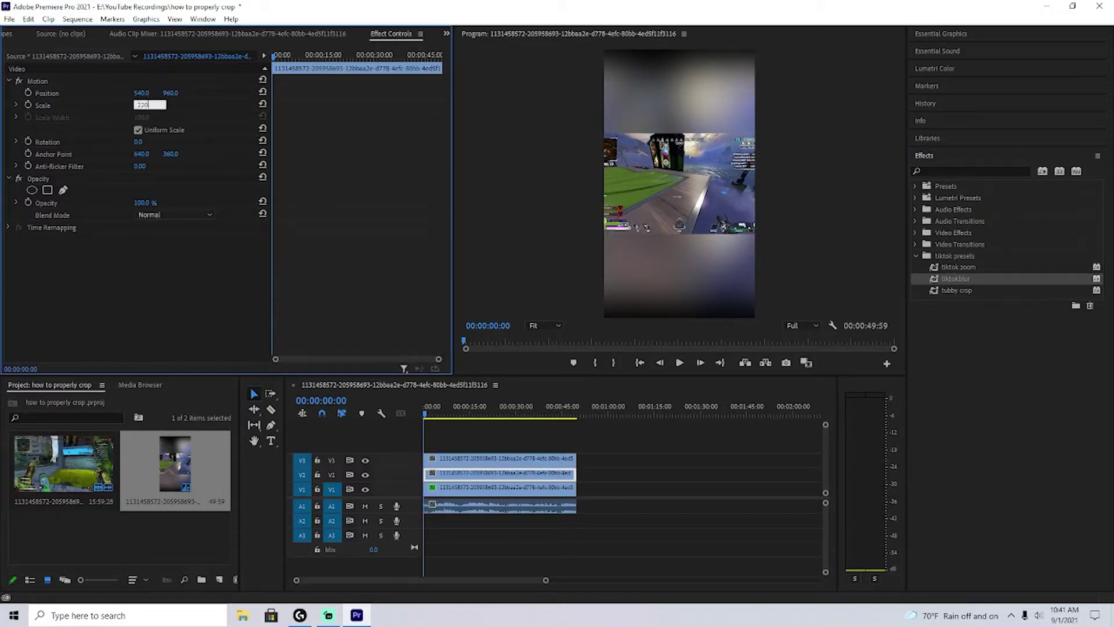
{"action": "key", "text": "Return"}
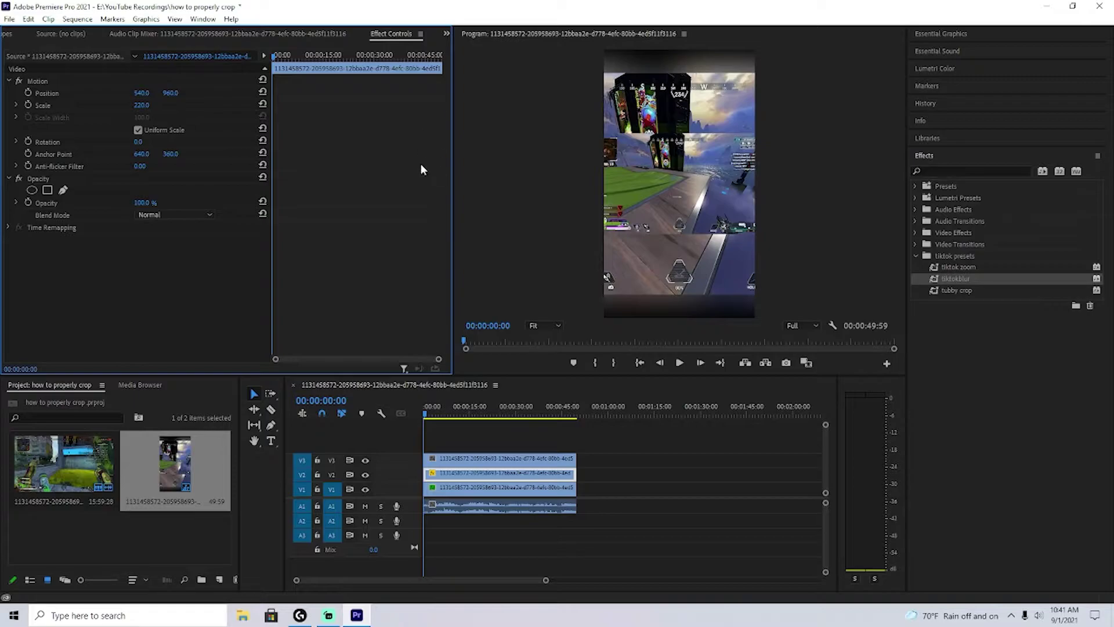
Set the V3 clip's position to 1687, -502 and scale to 251, and apply the Crop effect to it.
{"action": "left_click", "coordinate": [538, 462]}
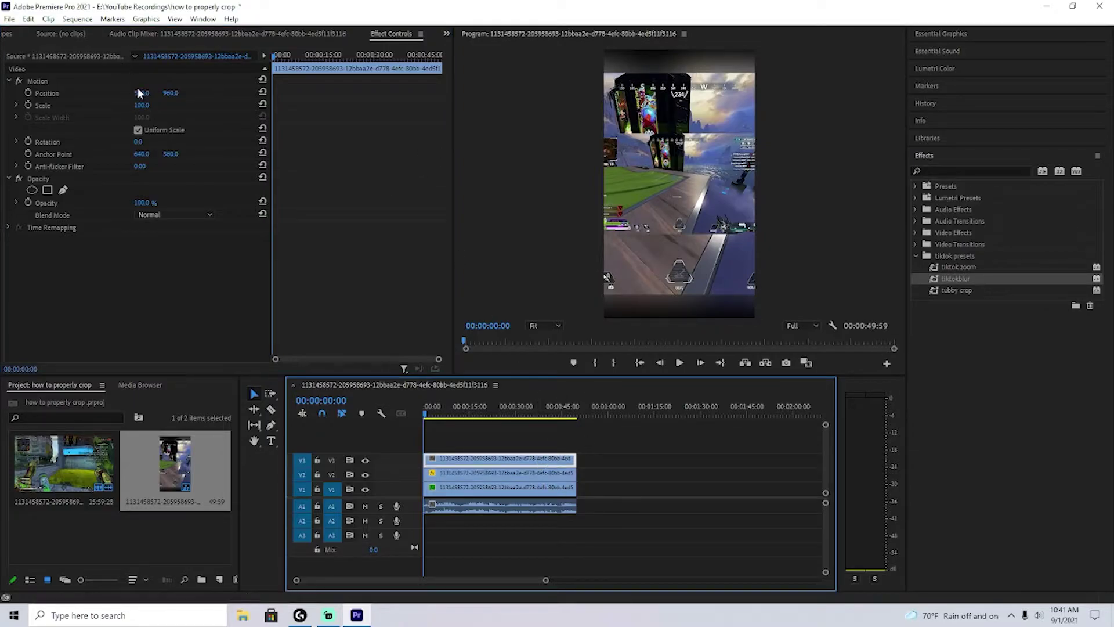
{"action": "left_click_drag", "start_coordinate": [141, 93], "coordinate": [354, 93]}
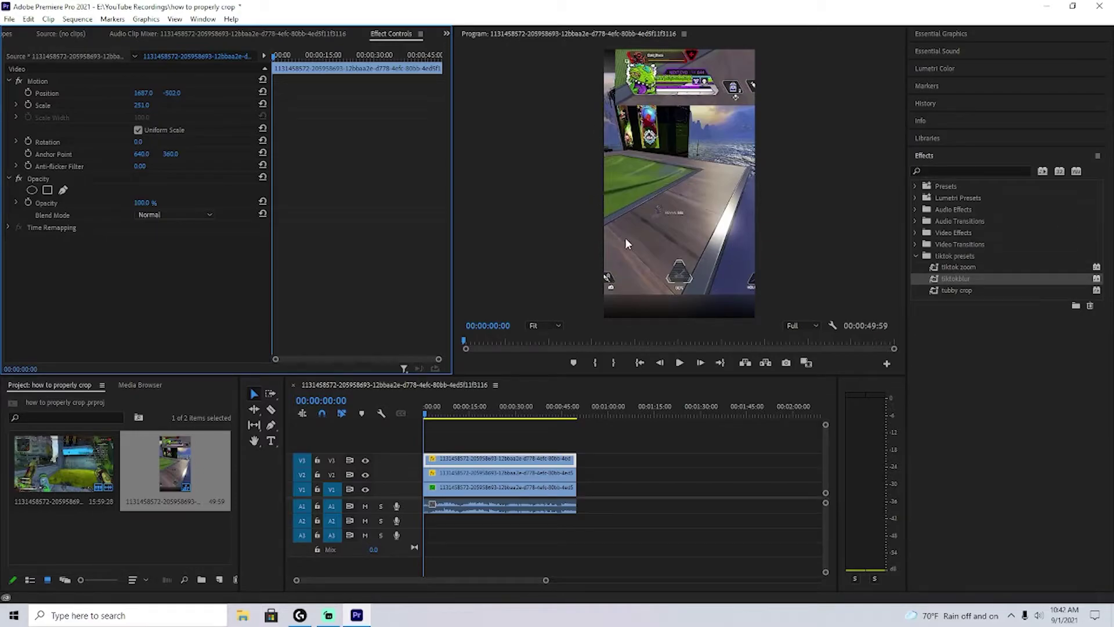
{"action": "left_click", "coordinate": [965, 168]}
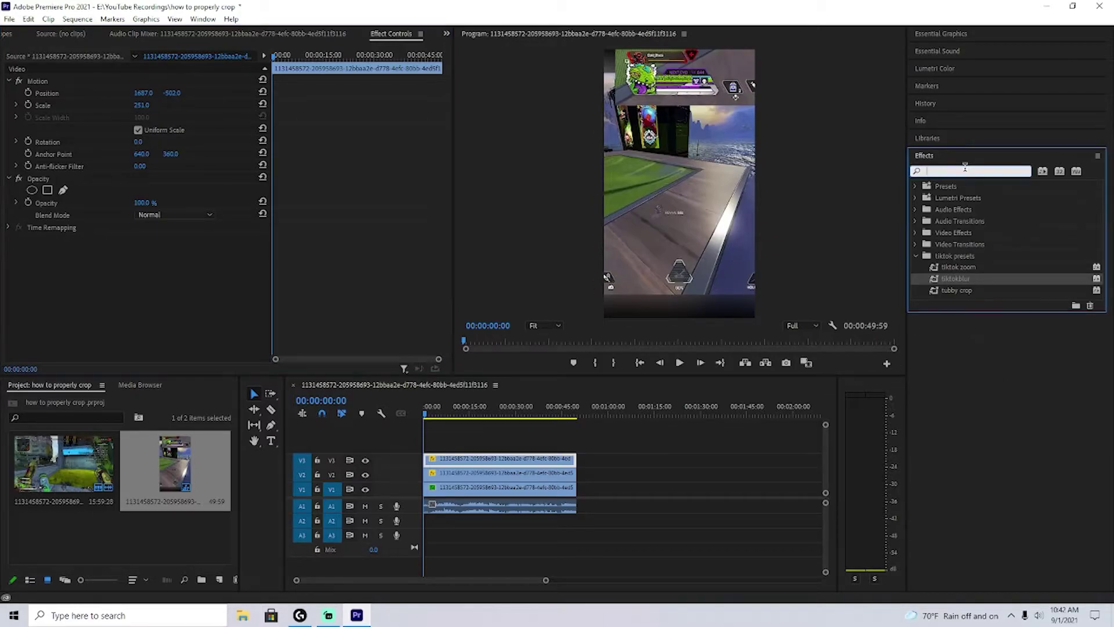
{"action": "type", "text": "CROP"}
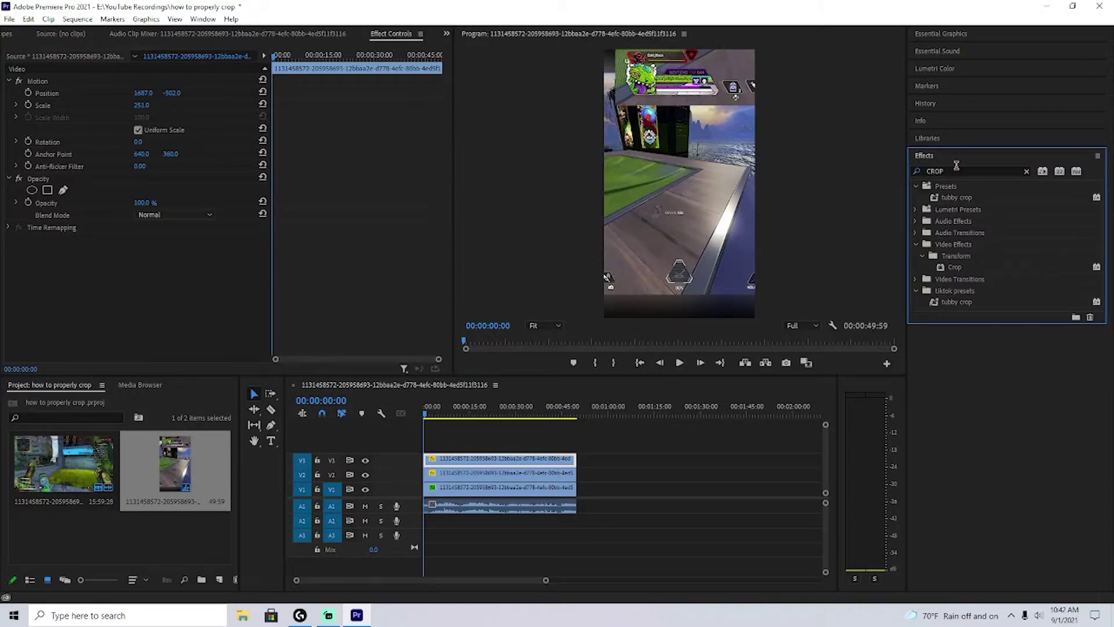
{"action": "left_click_drag", "start_coordinate": [955, 267], "coordinate": [470, 469]}
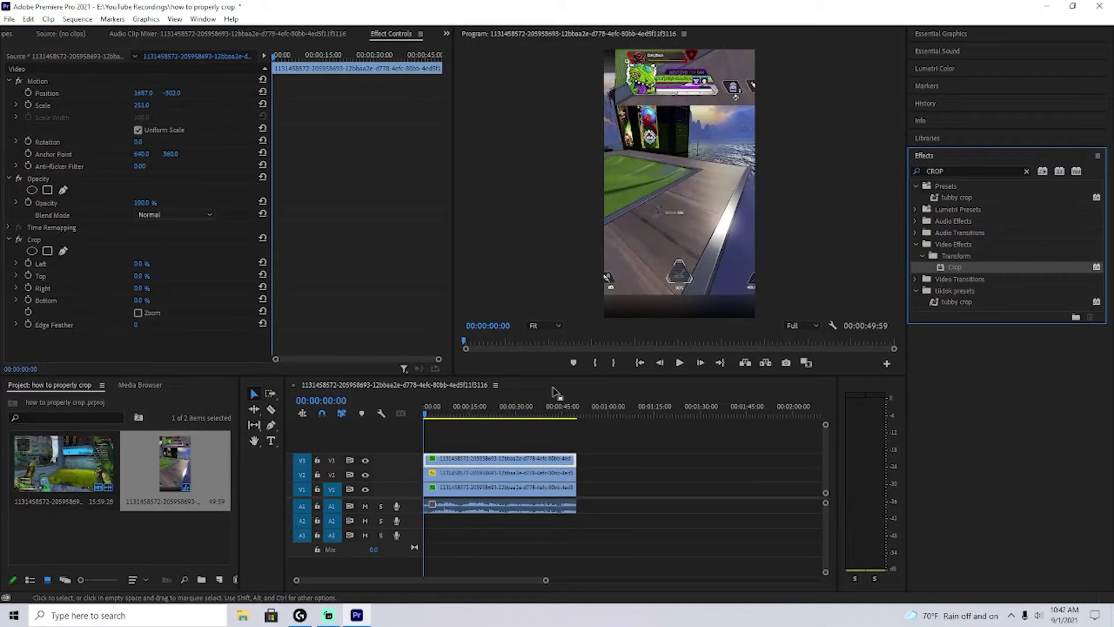
Split the clips on V3, V2 and V1 with the Razor tool about 3.5 seconds in.
{"action": "left_click", "coordinate": [271, 409]}
{"action": "left_click", "coordinate": [433, 459]}
{"action": "left_click", "coordinate": [434, 473]}
{"action": "left_click", "coordinate": [434, 487]}
{"action": "left_click", "coordinate": [254, 394]}
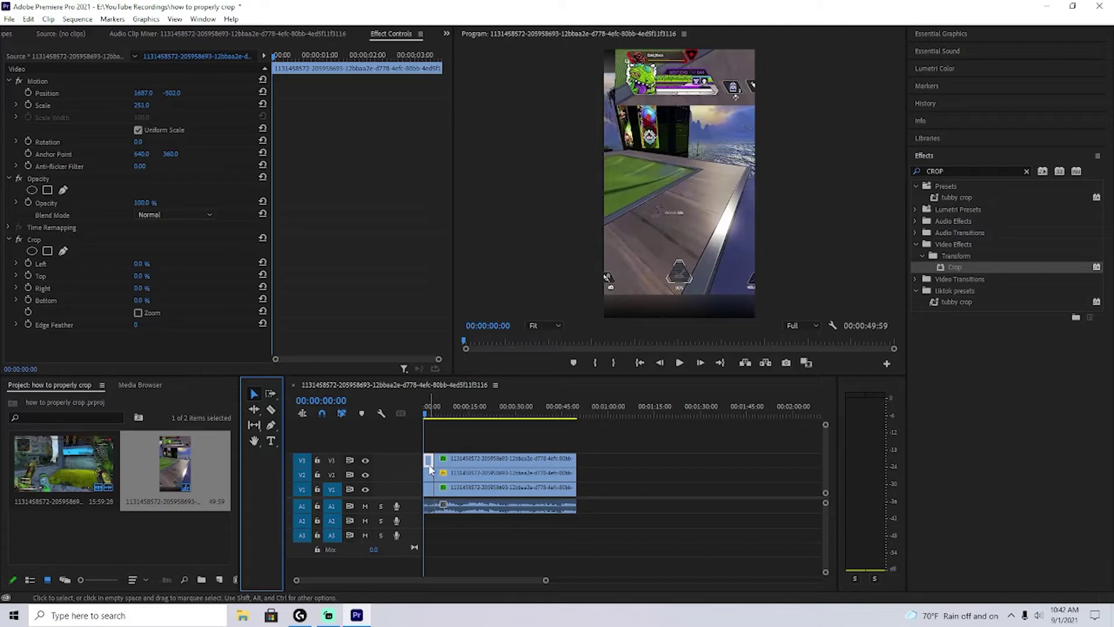
Draw a freehand Crop mask around the player portrait and health bar on the short V3 segment, and track it forward.
{"action": "left_click", "coordinate": [63, 252]}
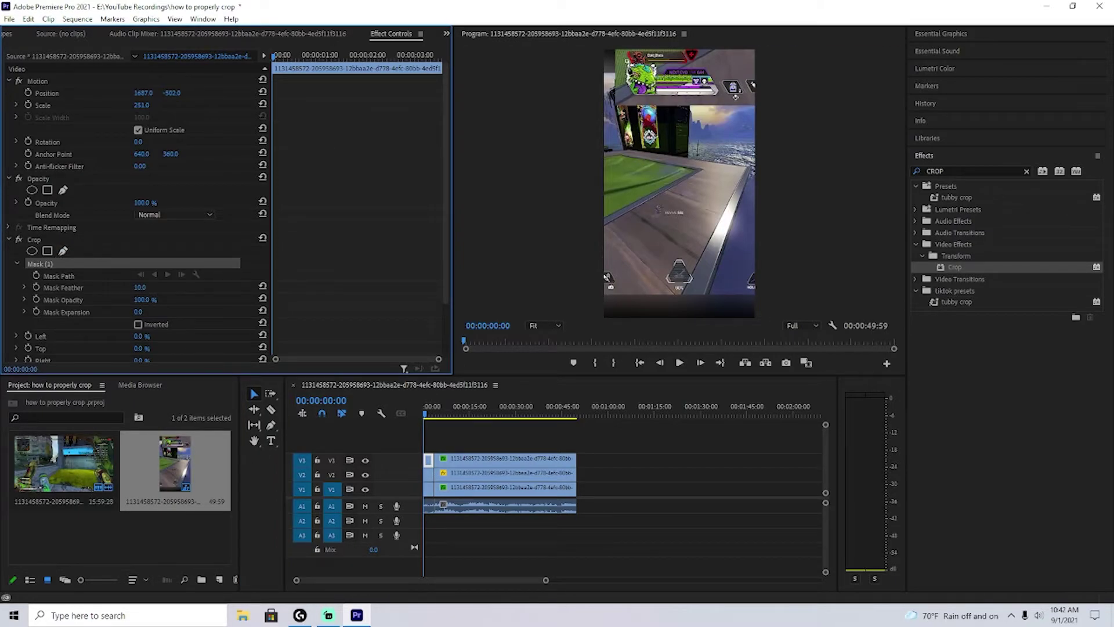
{"action": "left_click", "coordinate": [631, 72]}
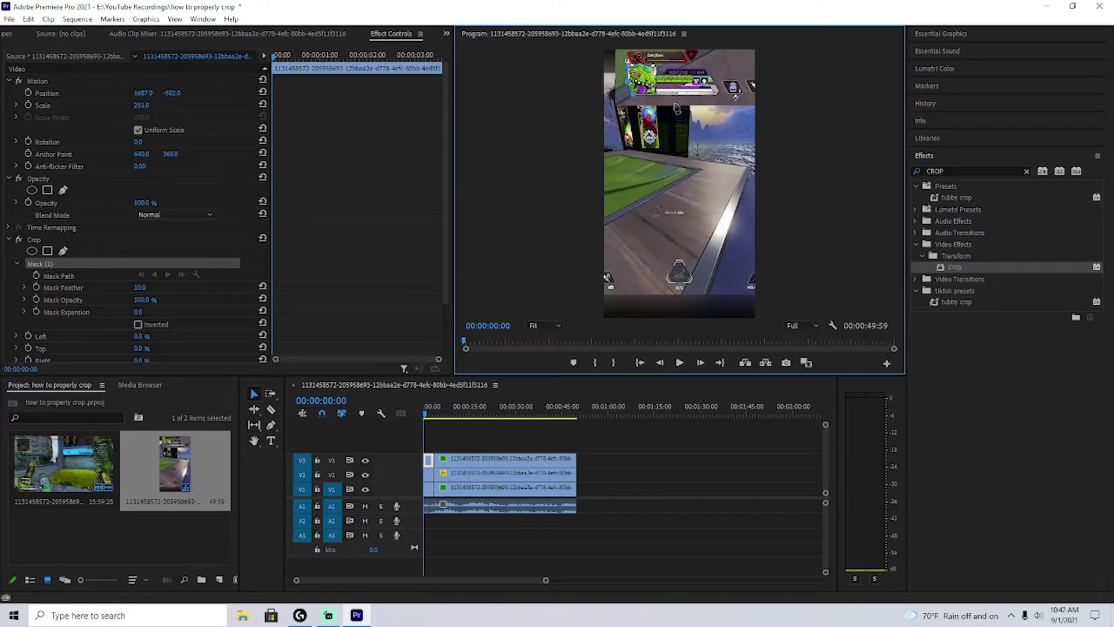
{"action": "mouse_move", "coordinate": [715, 98]}
{"action": "left_click_drag", "start_coordinate": [654, 68], "coordinate": [659, 74]}
{"action": "left_click", "coordinate": [169, 273]}
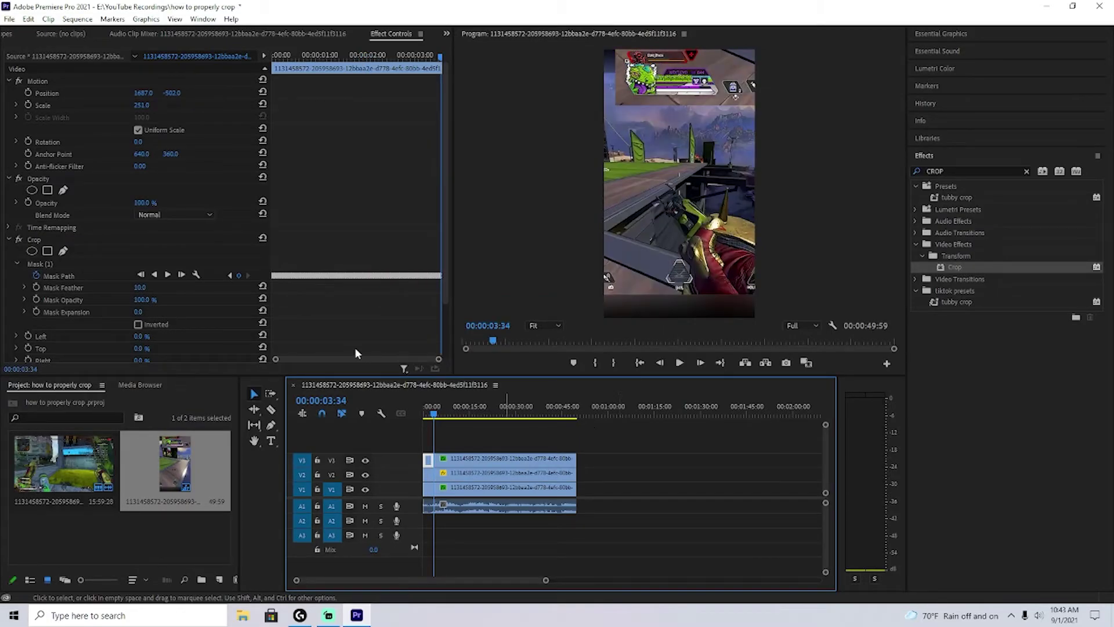
Invert the Crop mask and set the crop's Left value to 100% to isolate the health bar.
{"action": "left_click", "coordinate": [138, 324]}
{"action": "left_click", "coordinate": [138, 336]}
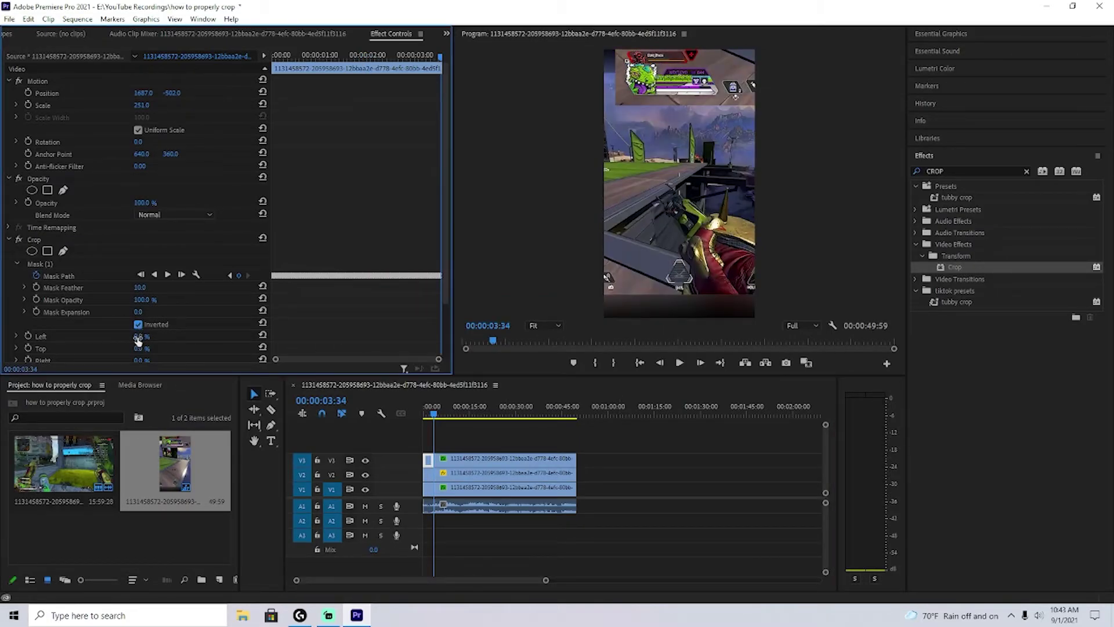
{"action": "type", "text": "100"}
{"action": "key", "text": "Return"}
{"action": "scroll", "coordinate": [123, 354], "scroll_direction": "down", "scroll_amount": 1}
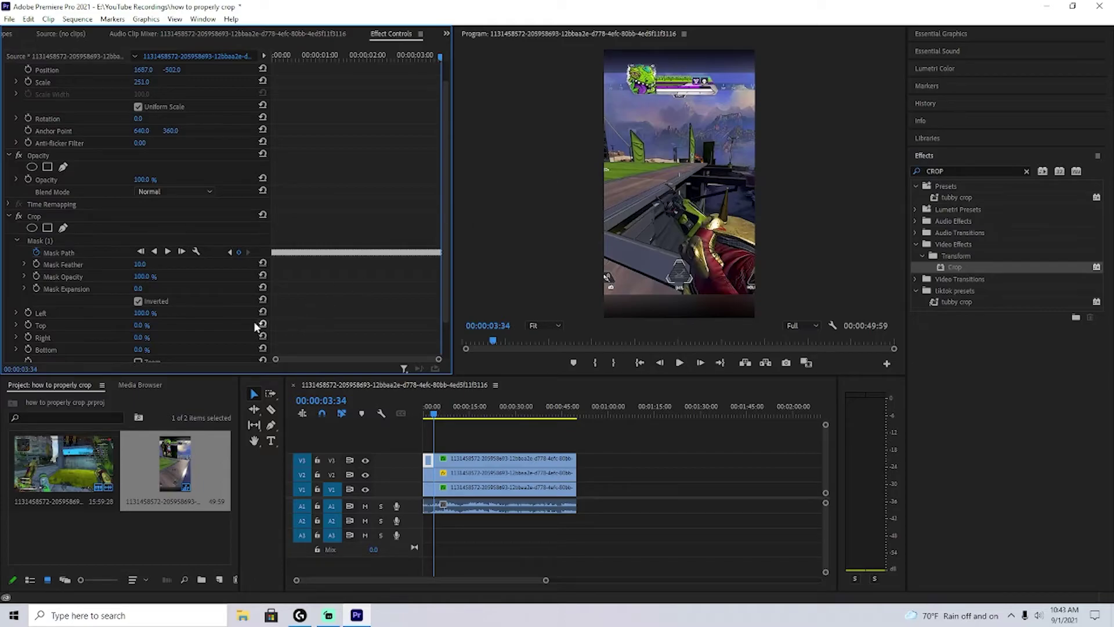
{"action": "left_click", "coordinate": [138, 301]}
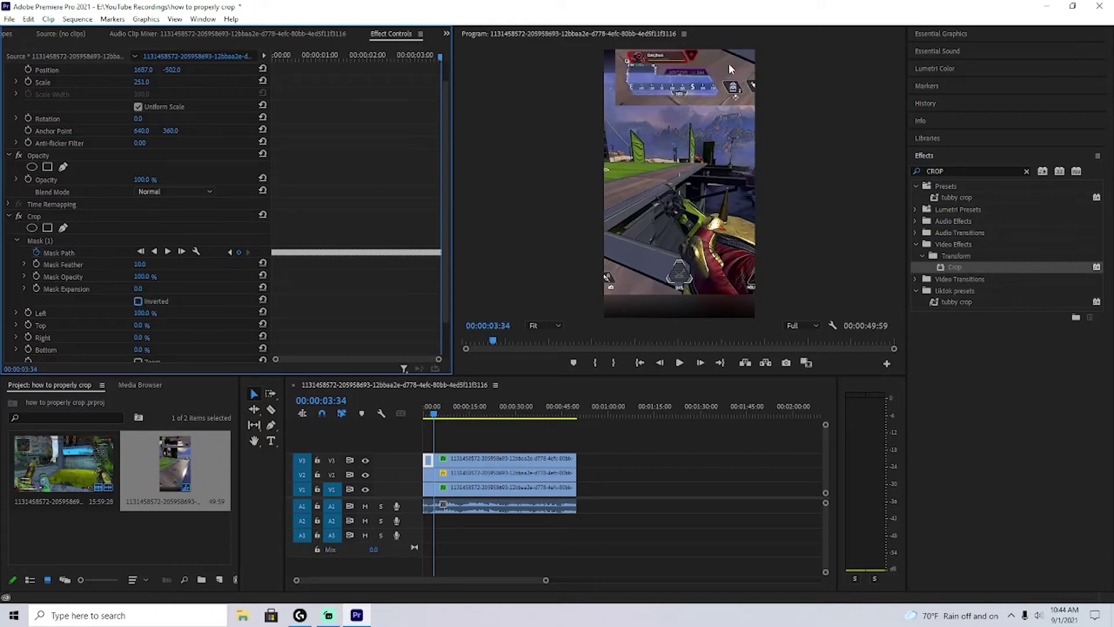
{"action": "left_click", "coordinate": [138, 301]}
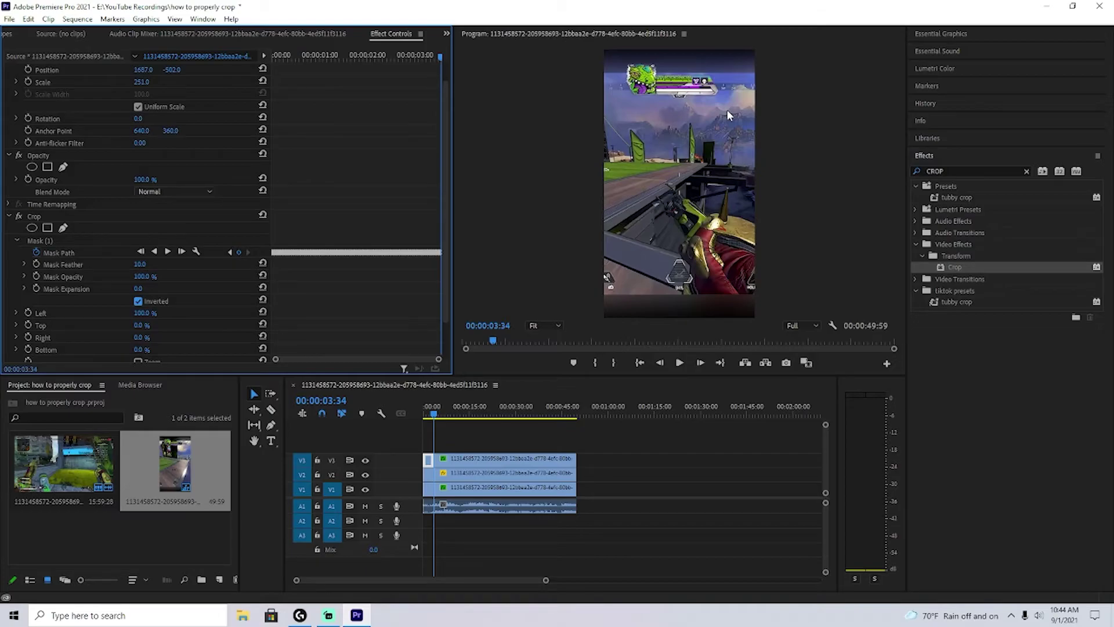
Copy the short V3 segment's attributes, including Crop, onto the remaining V3 clip and return the playhead to the sequence start.
{"action": "right_click", "coordinate": [430, 471]}
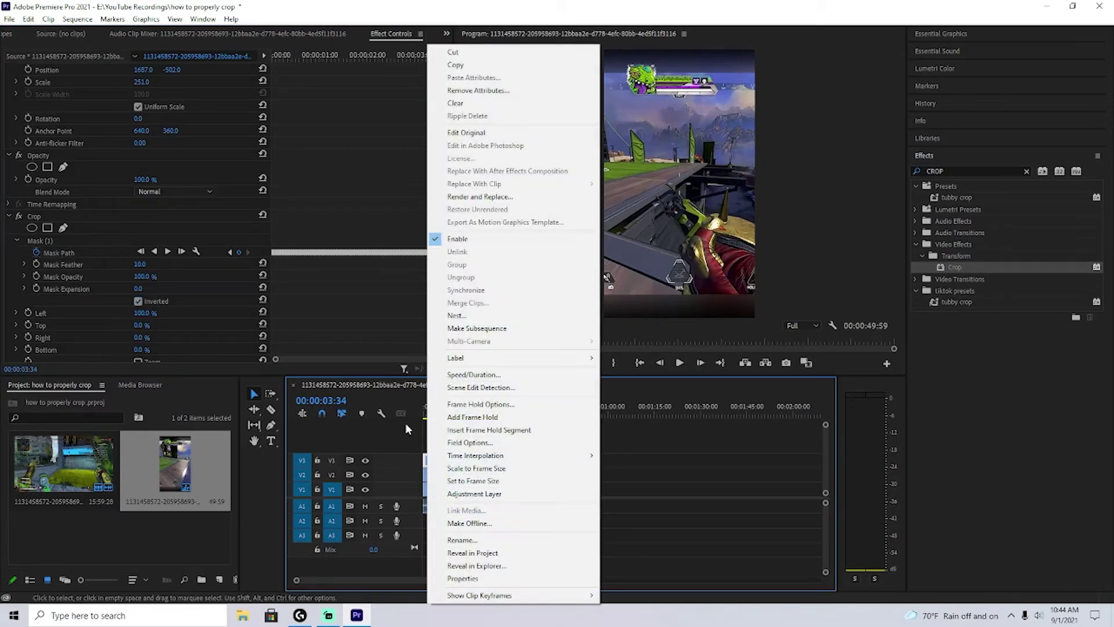
{"action": "left_click", "coordinate": [456, 64]}
{"action": "left_click", "coordinate": [502, 459]}
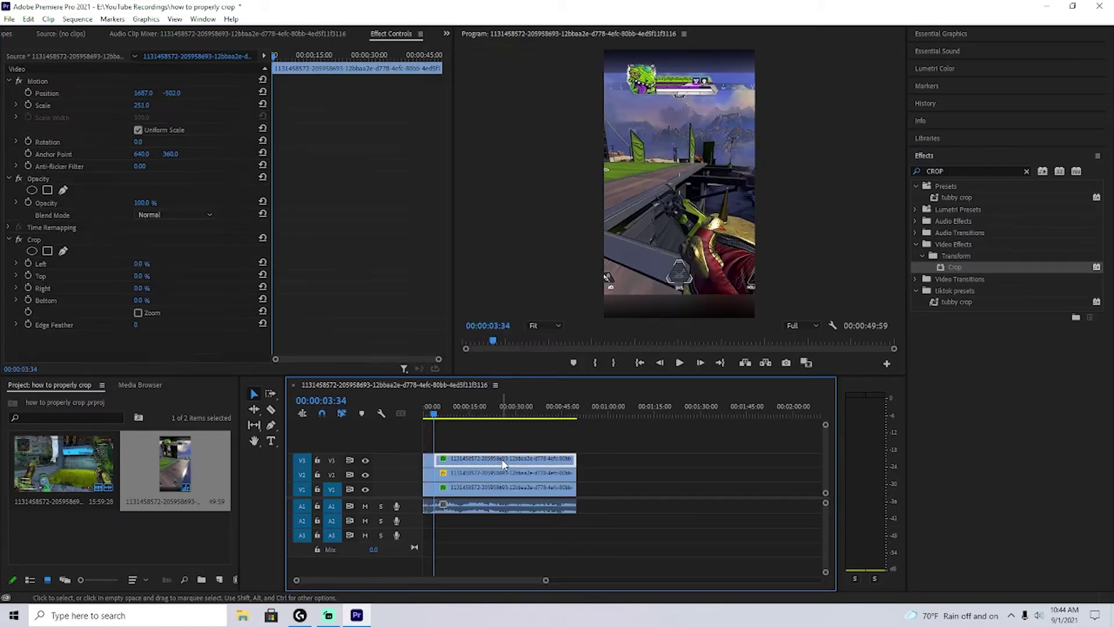
{"action": "right_click", "coordinate": [502, 459]}
{"action": "left_click", "coordinate": [578, 77]}
{"action": "left_click", "coordinate": [487, 208]}
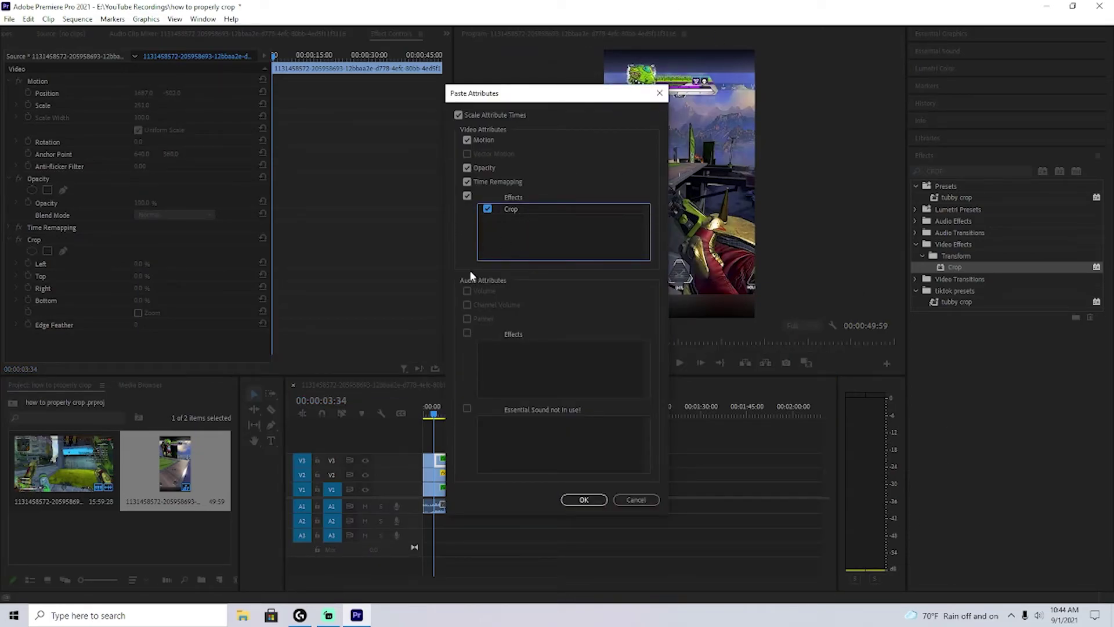
{"action": "left_click", "coordinate": [584, 501]}
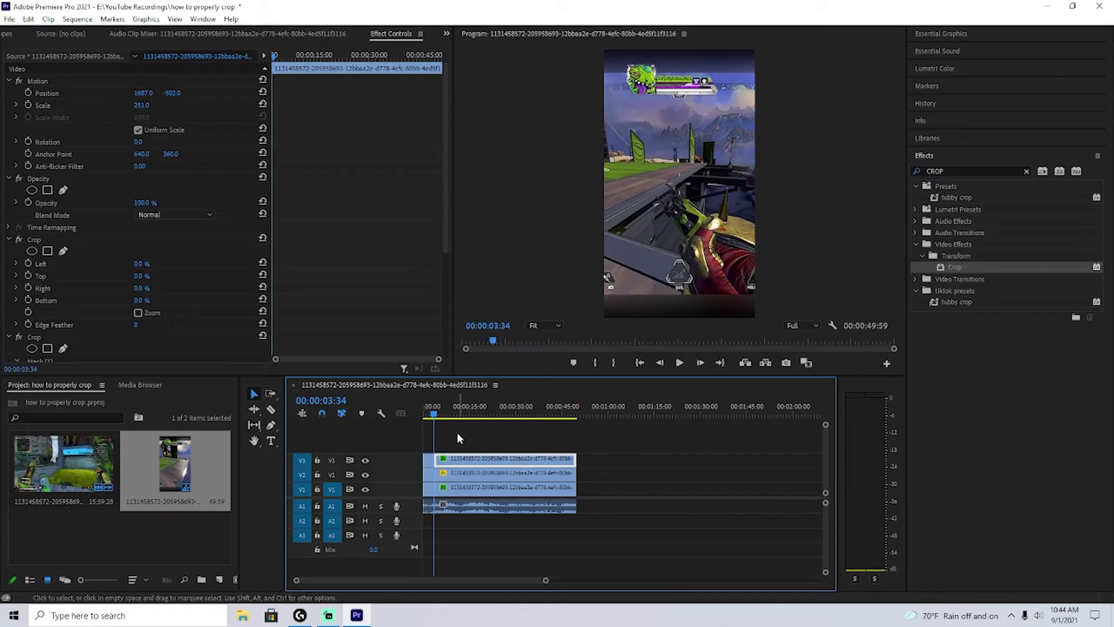
{"action": "left_click", "coordinate": [422, 414]}
{"action": "left_click_drag", "start_coordinate": [422, 413], "coordinate": [422, 462]}
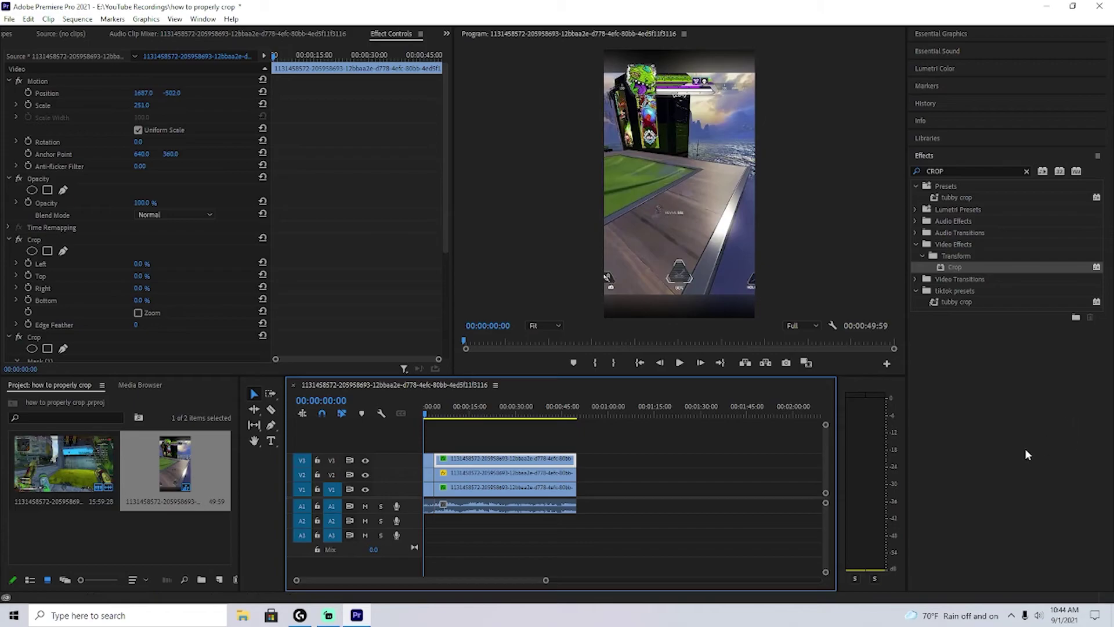